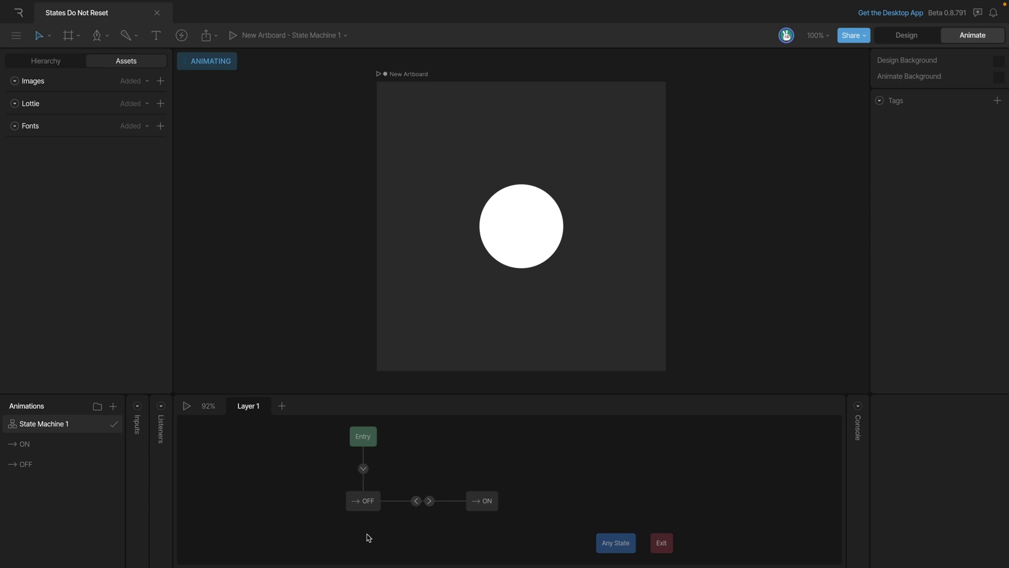
# Expand the Listeners and Inputs panels to show isON and the Button Enter/Exit listeners, checking the ON and OFF timelines.
pyautogui.click(162, 406)
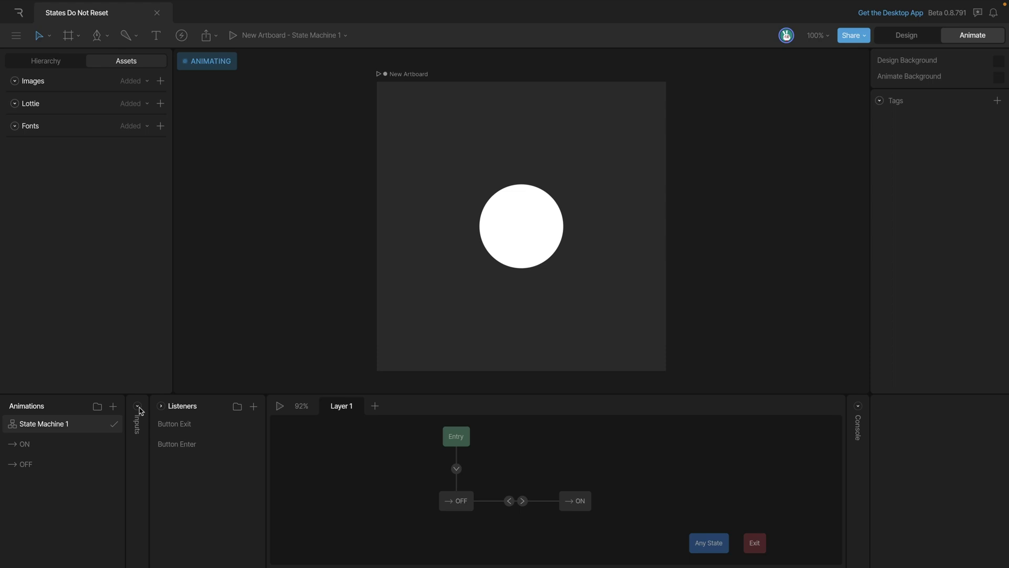
pyautogui.click(139, 408)
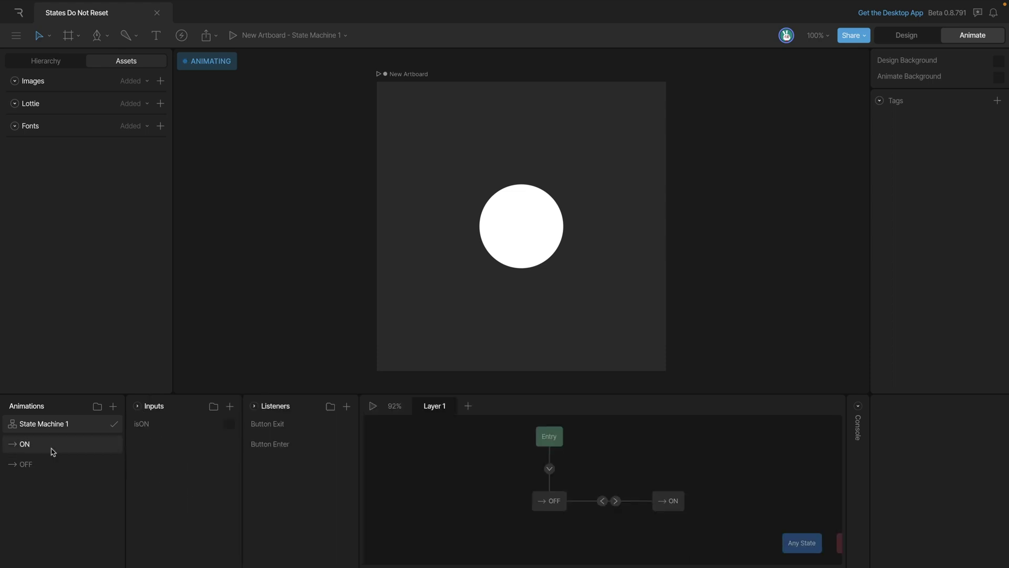
pyautogui.click(30, 448)
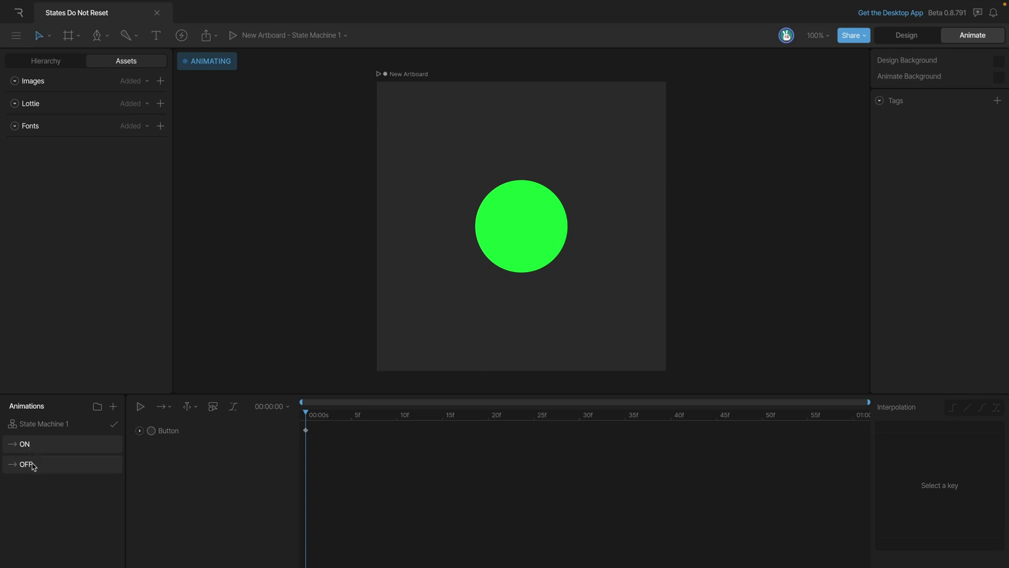
pyautogui.click(33, 466)
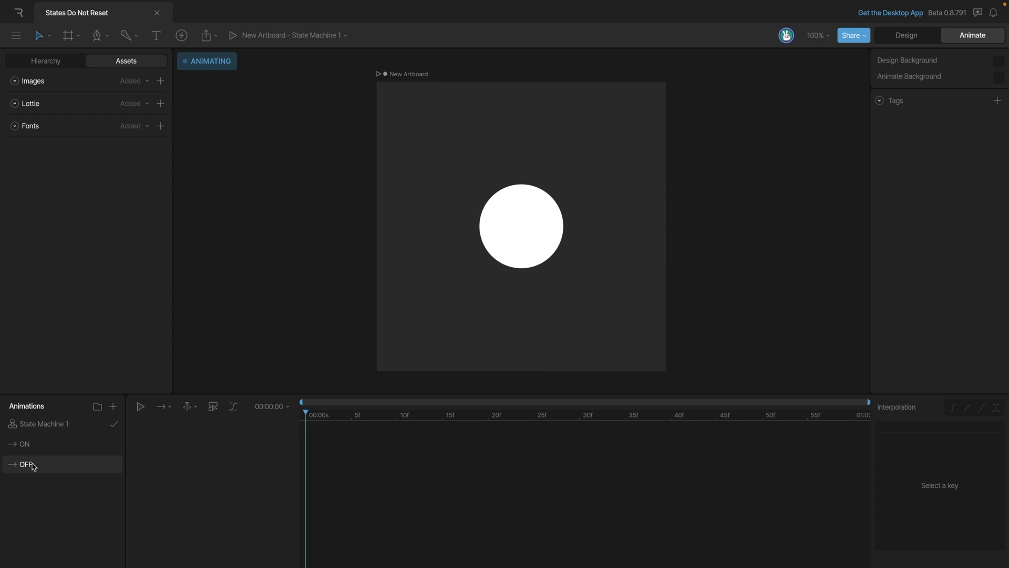
pyautogui.click(44, 429)
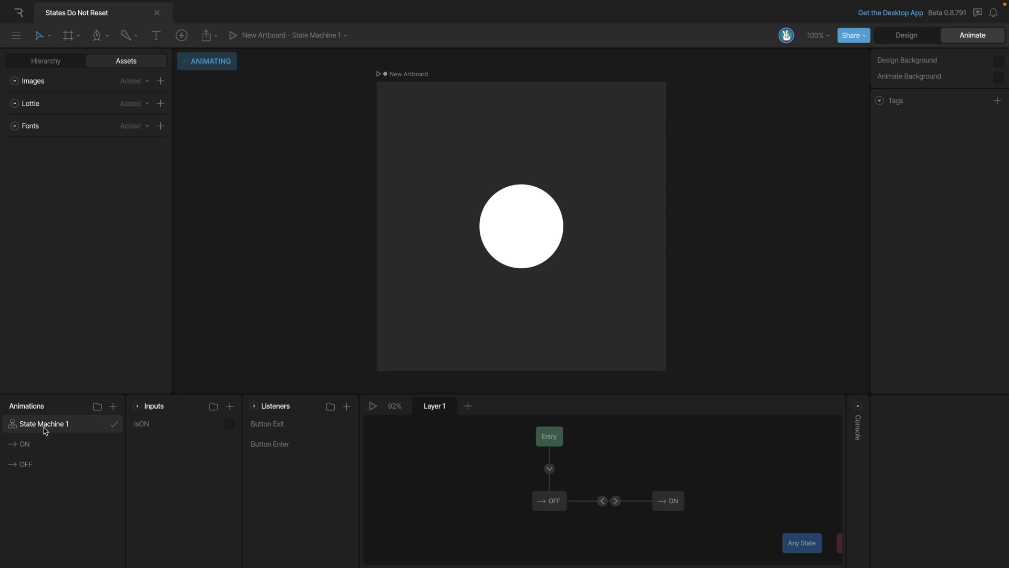
# Play State Machine 1 and hover in and out of the circle, which stays green after returning to OFF.
pyautogui.click(373, 405)
pyautogui.moveTo(522, 262)
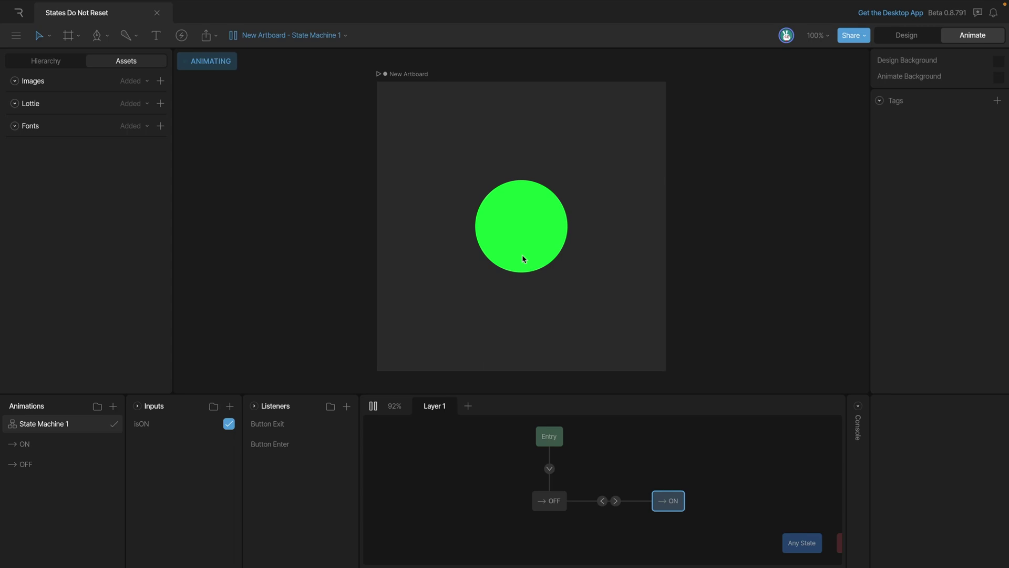
pyautogui.moveTo(536, 313)
pyautogui.moveTo(546, 284)
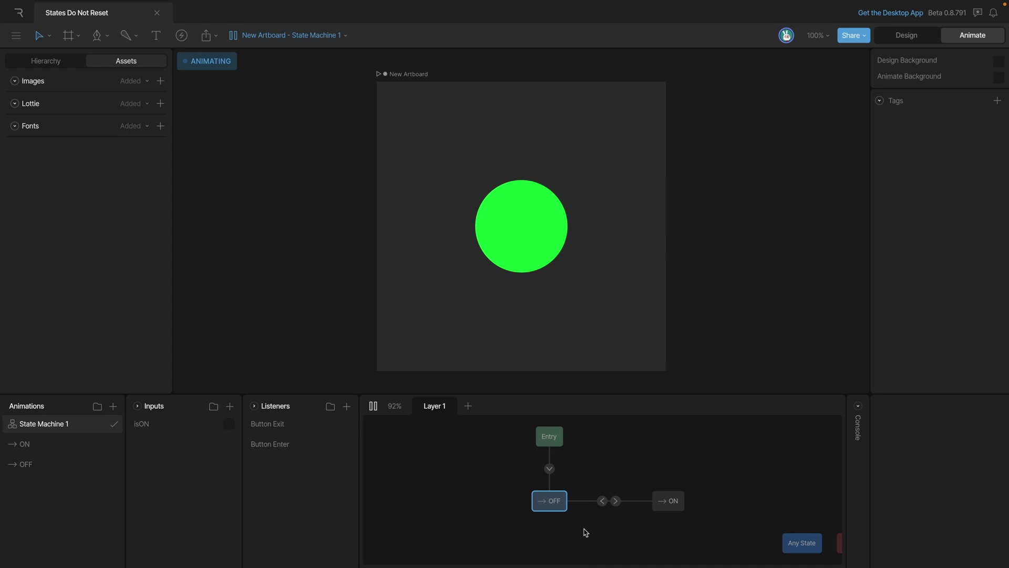
# Stop the preview, then compare the ON and OFF timelines, finding OFF has no keys.
pyautogui.click(373, 406)
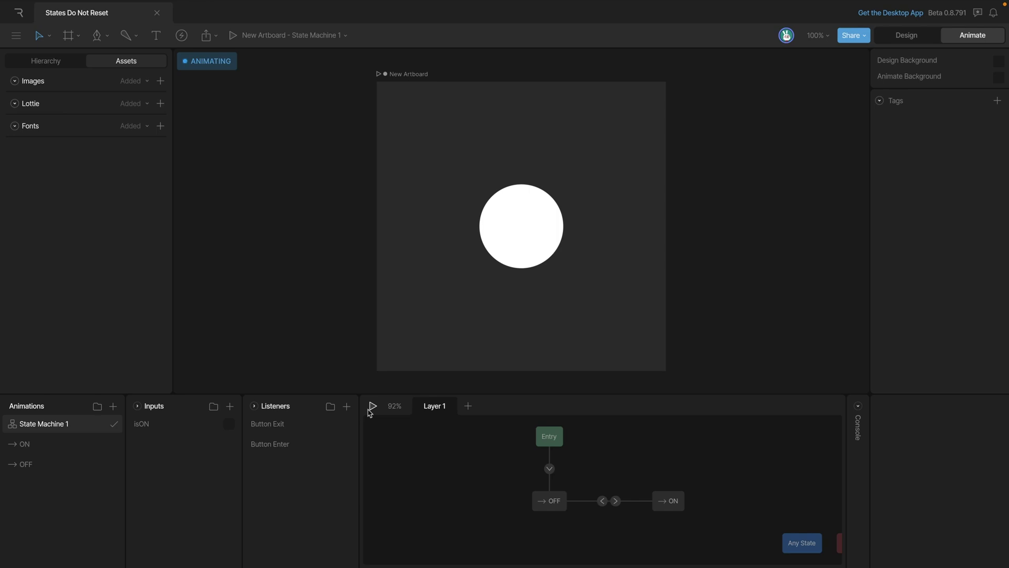
pyautogui.click(77, 448)
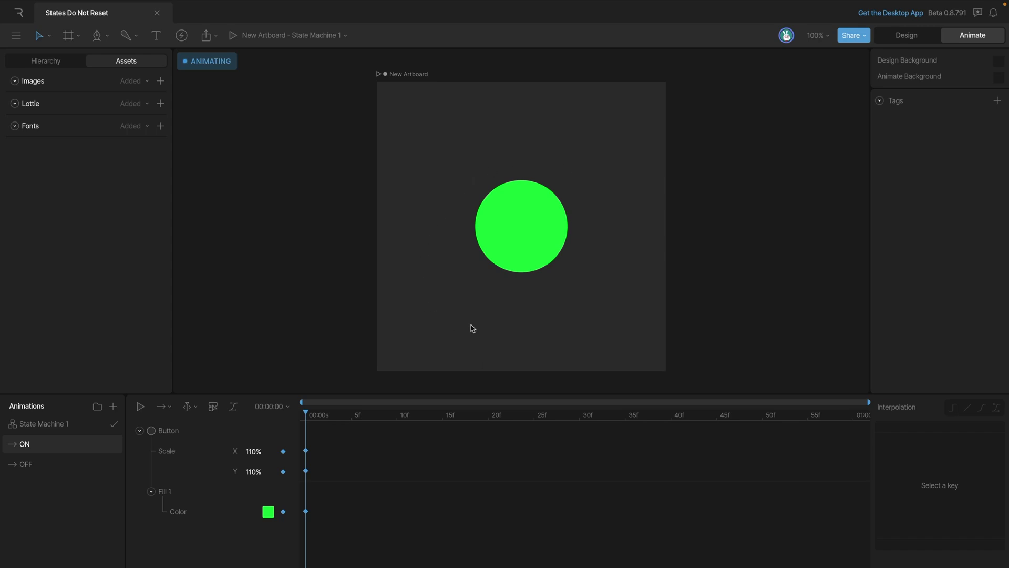
pyautogui.click(31, 466)
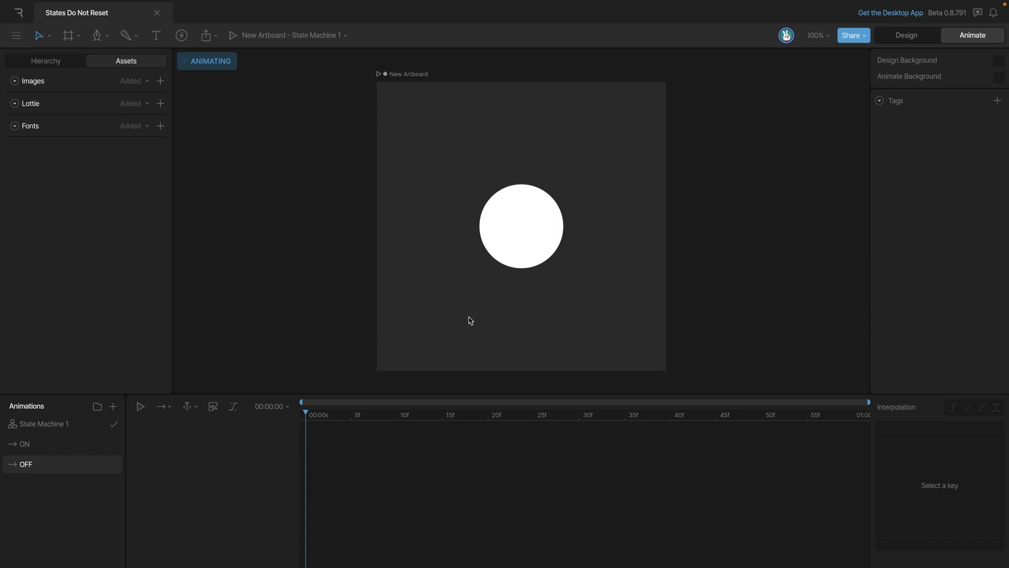
pyautogui.click(44, 451)
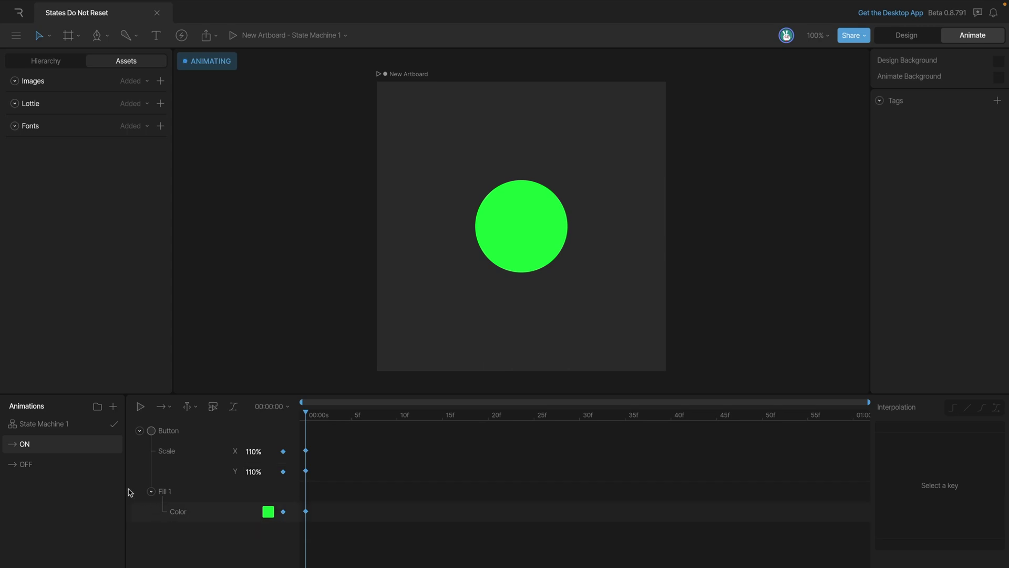
pyautogui.click(46, 464)
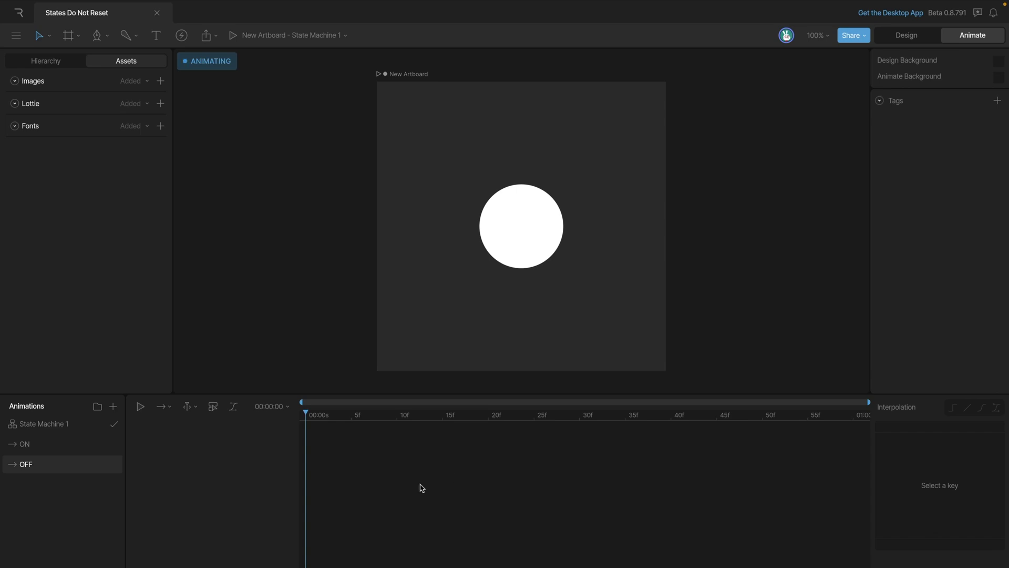
pyautogui.click(57, 423)
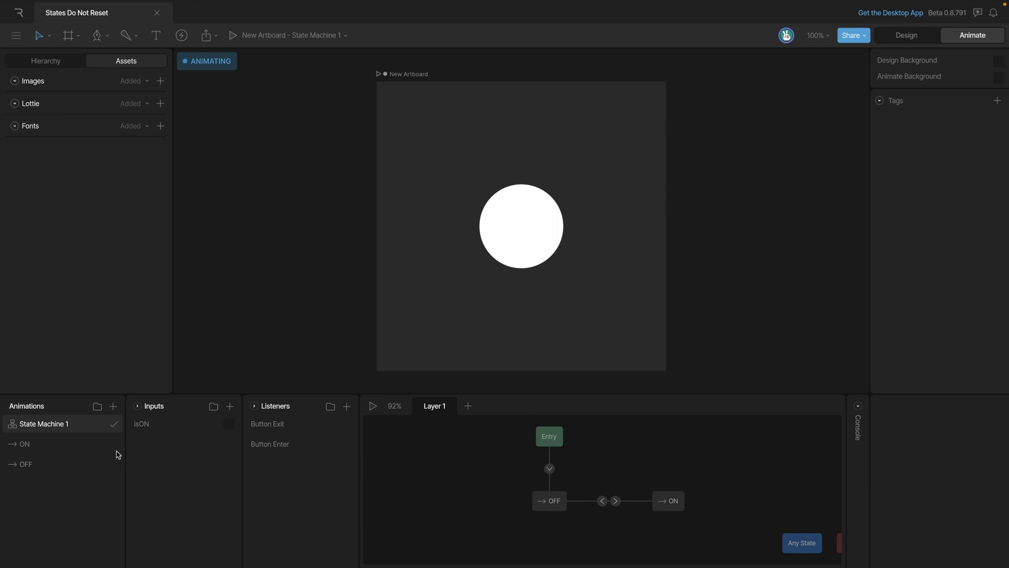
# In the OFF animation, key the circle's Scale X and Scale Y at 100%.
pyautogui.click(50, 446)
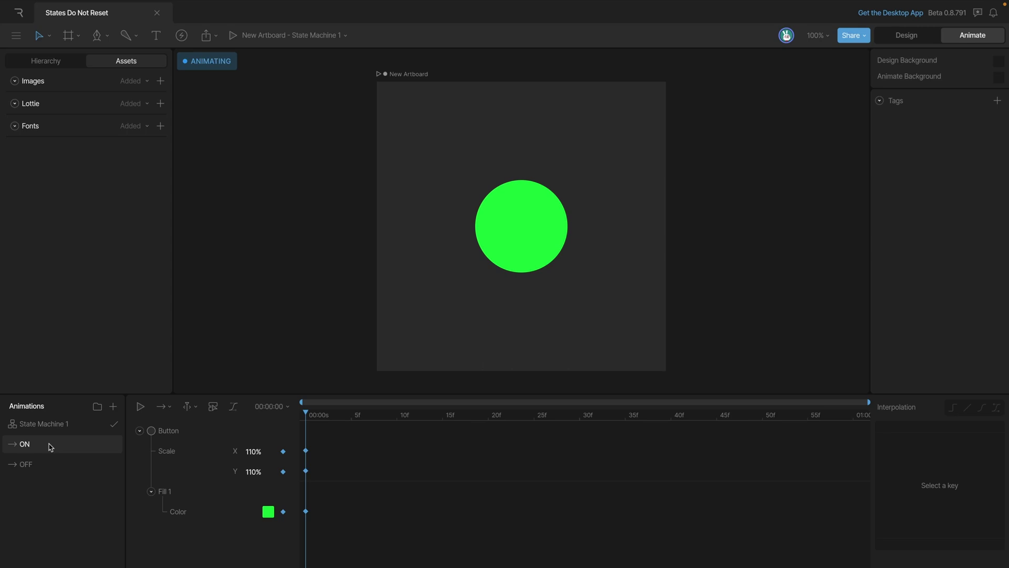
pyautogui.click(46, 464)
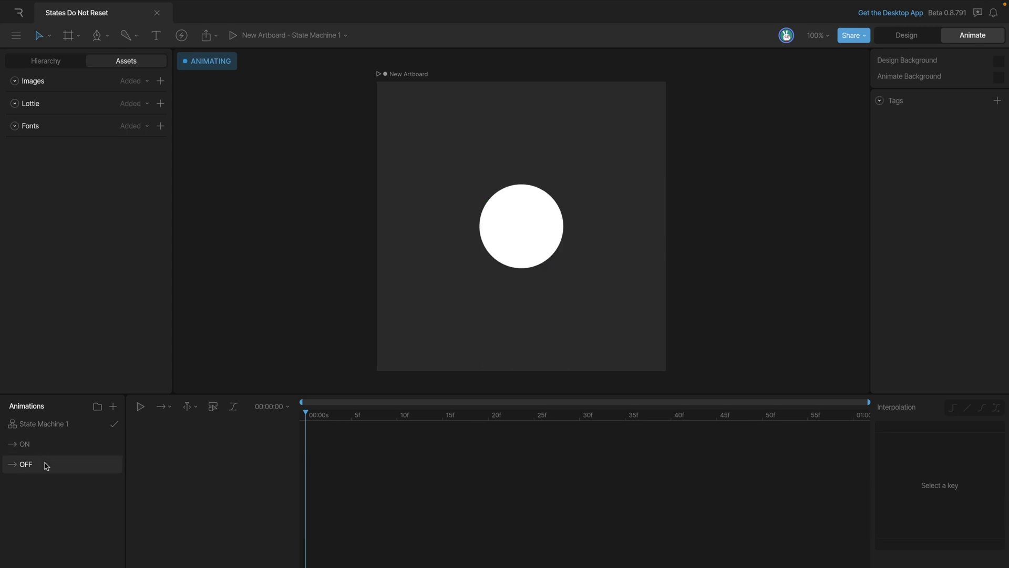
pyautogui.click(501, 240)
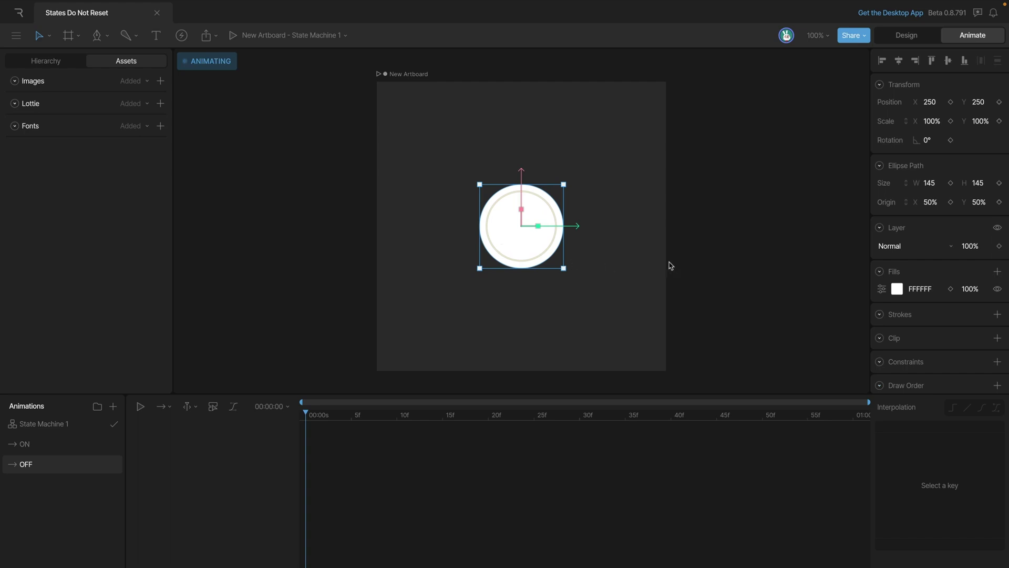
pyautogui.click(950, 121)
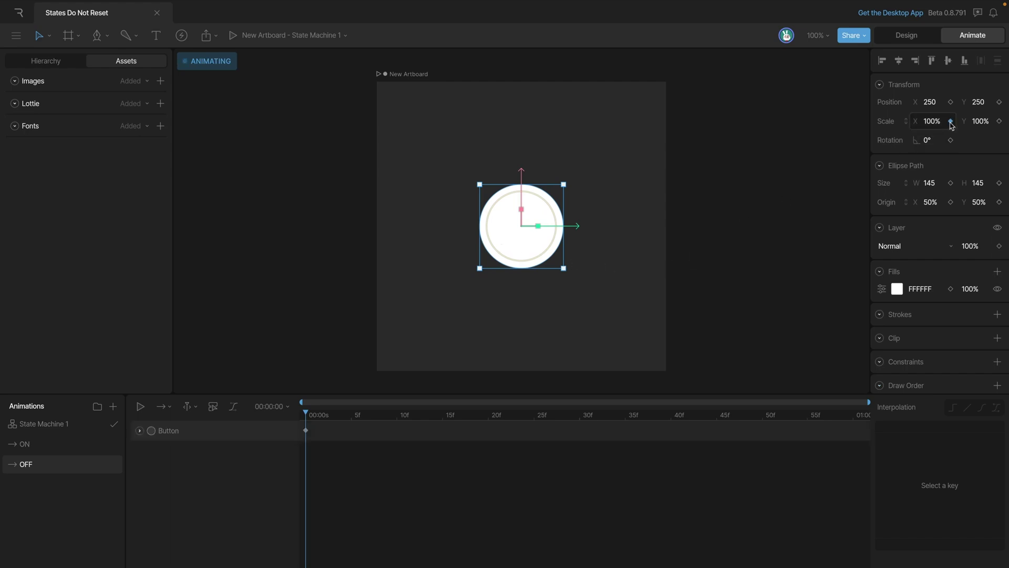
pyautogui.click(999, 122)
# Key the circle's Fill 1 colour as white FFFFFF, comparing against the green ON animation.
pyautogui.click(951, 289)
pyautogui.click(140, 430)
pyautogui.click(151, 490)
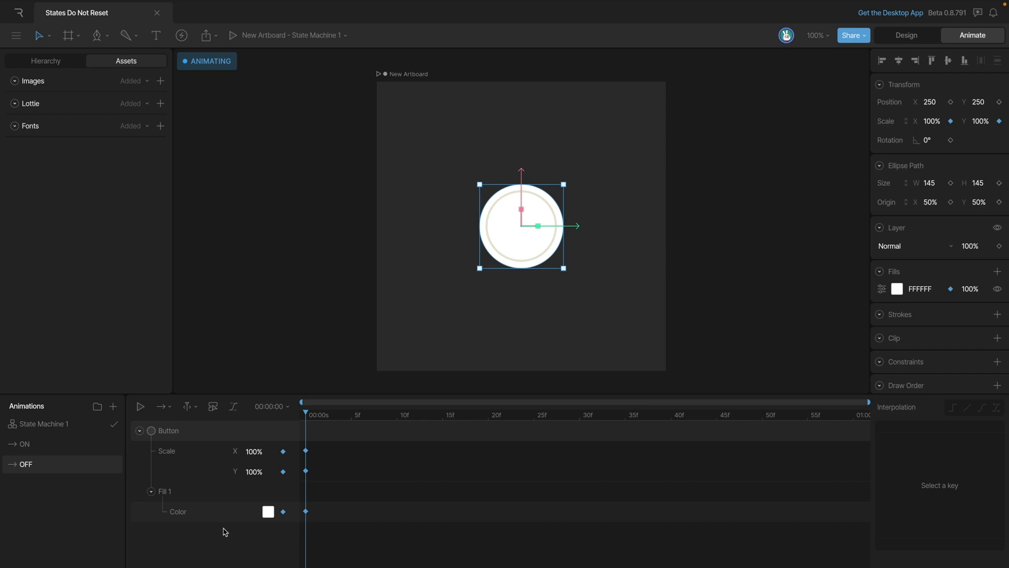
pyautogui.click(40, 447)
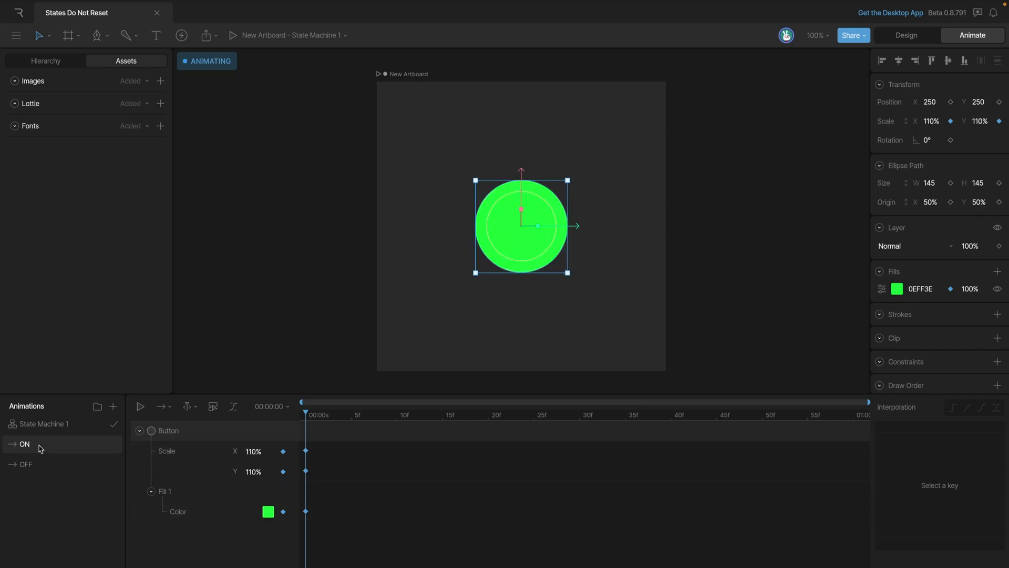
pyautogui.click(40, 464)
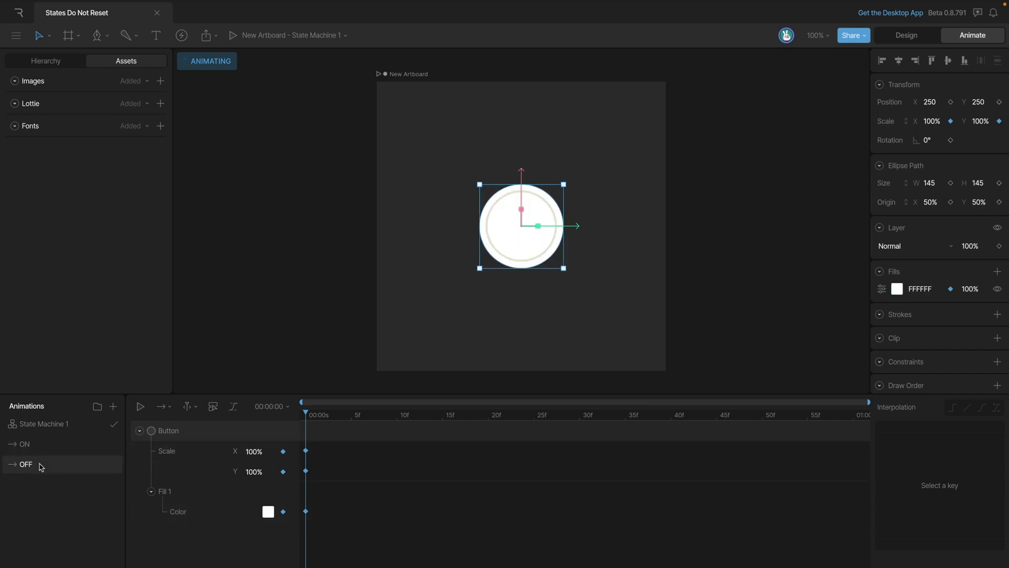
# Preview State Machine 1 again and hover the circle: it grows green, then returns to white.
pyautogui.click(48, 429)
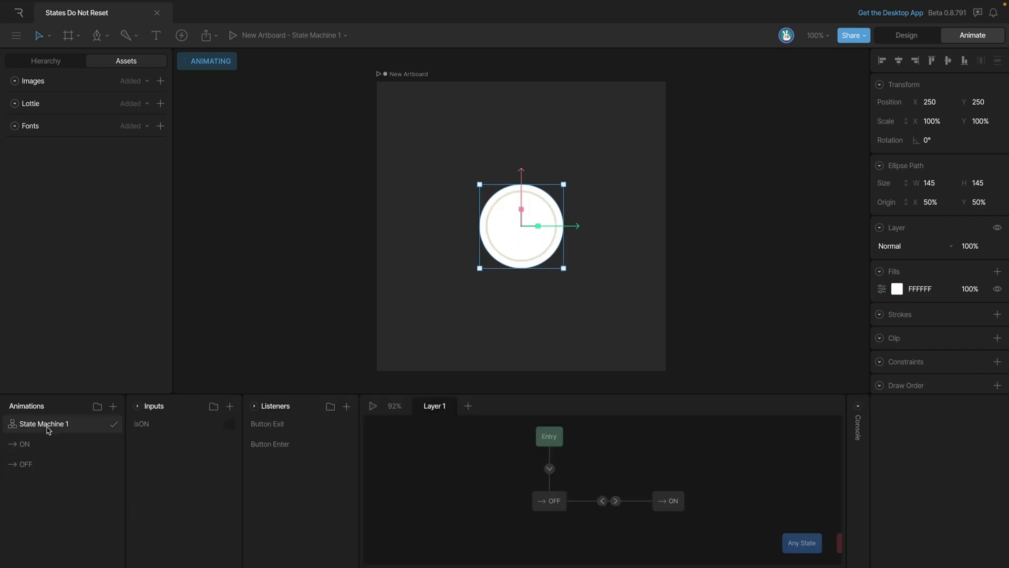
pyautogui.click(371, 406)
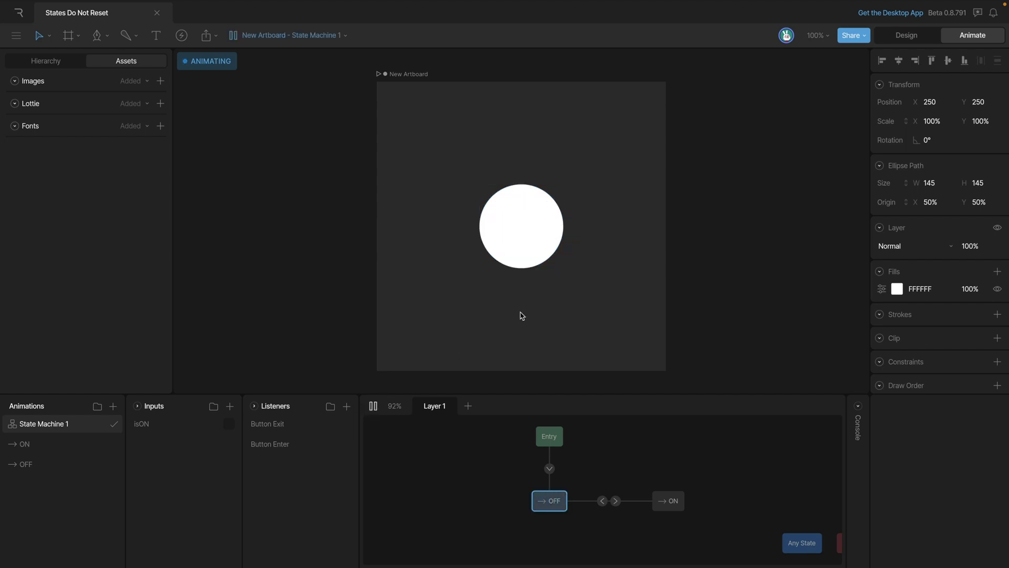
pyautogui.moveTo(522, 260)
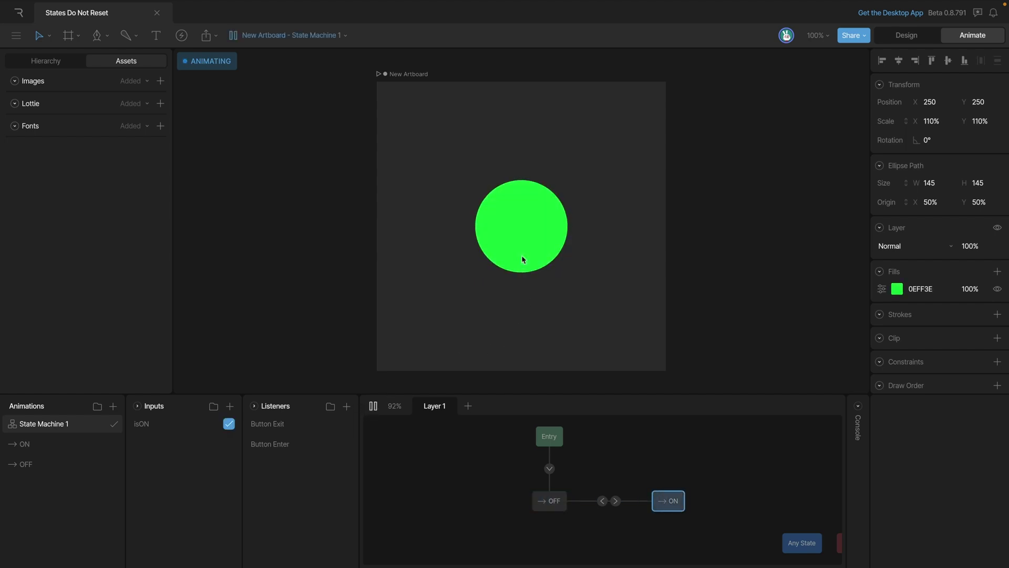
pyautogui.moveTo(531, 309)
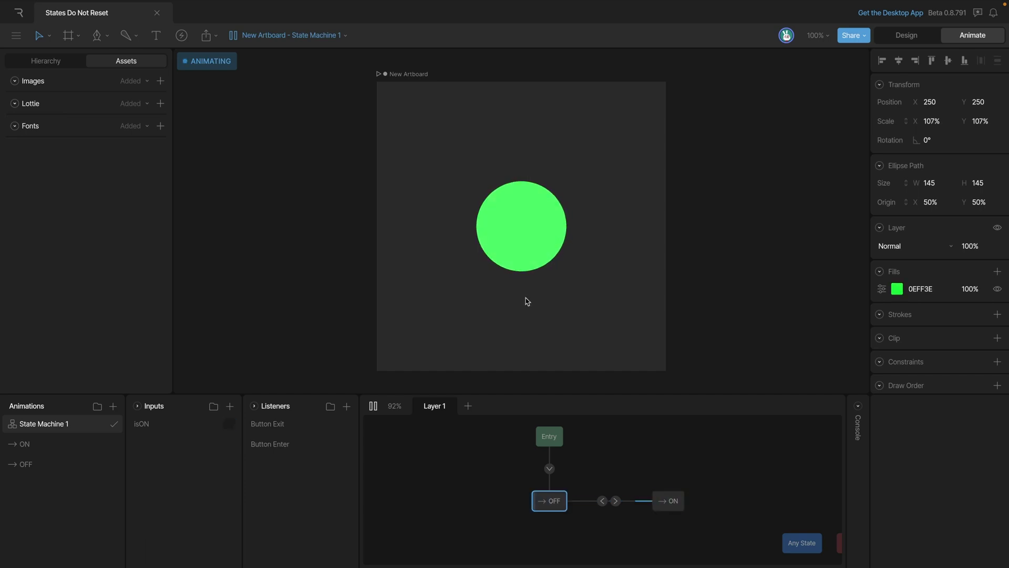
pyautogui.moveTo(523, 291)
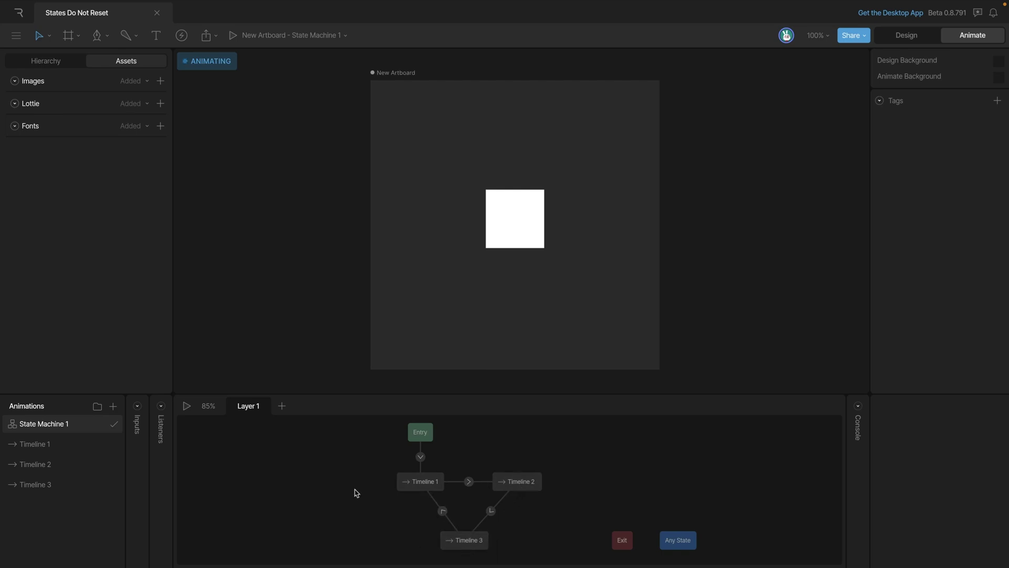
# Inspect Timelines 1, 2 and 3, rechecking Timeline 2's Rectangle key, then reopen the State Machine 1 graph.
pyautogui.click(59, 448)
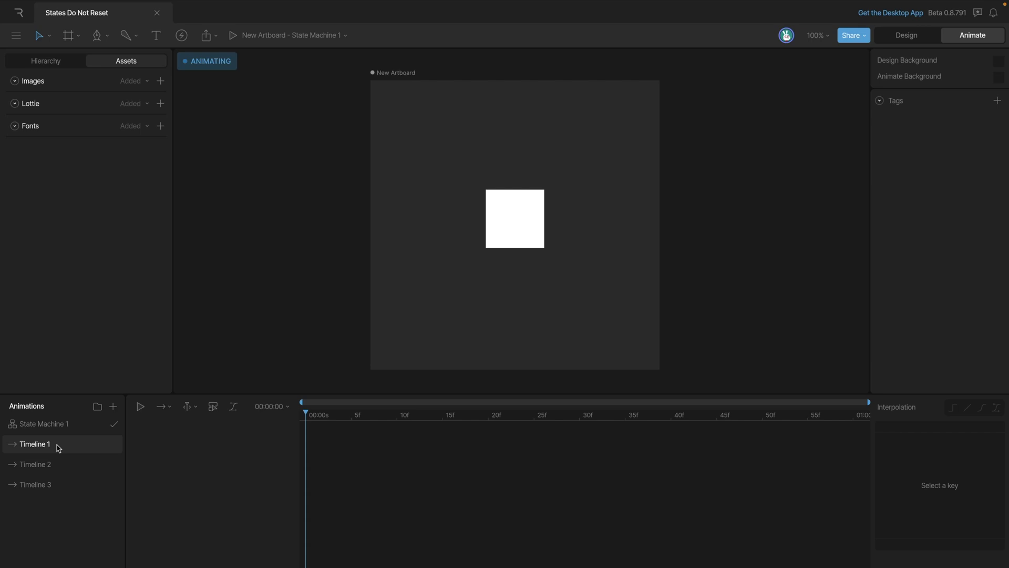
pyautogui.click(54, 467)
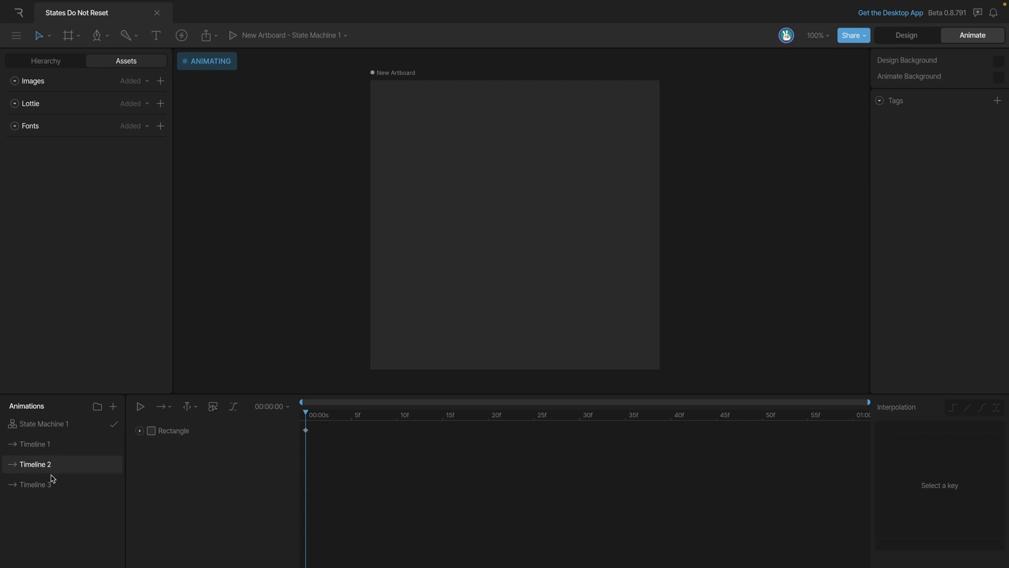
pyautogui.click(53, 484)
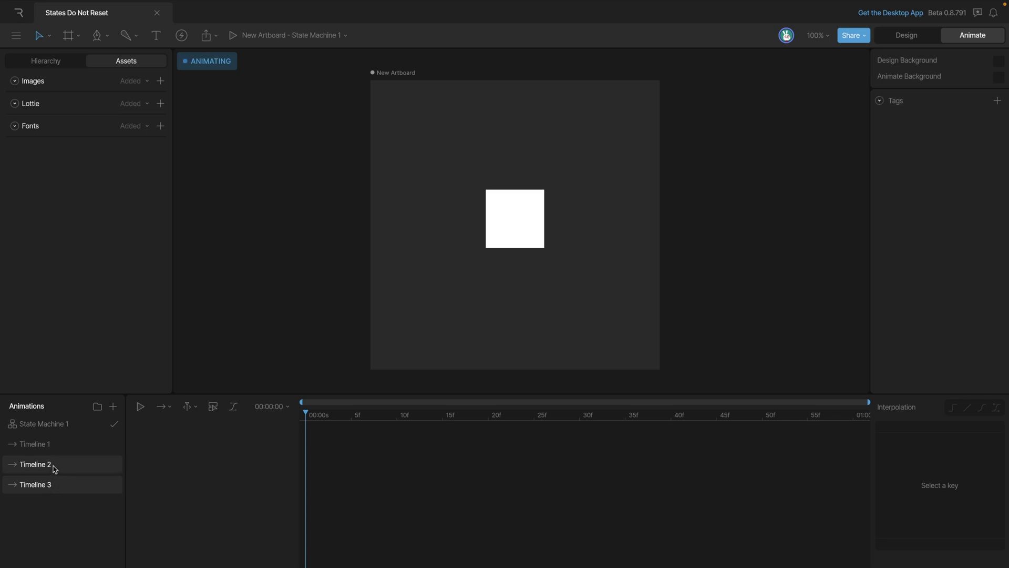
pyautogui.click(55, 467)
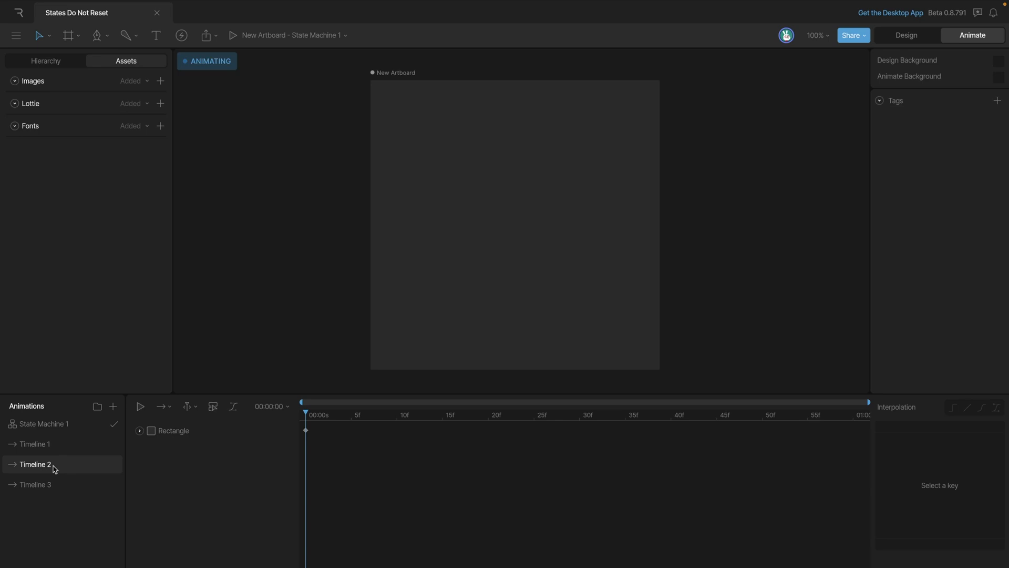
pyautogui.click(61, 426)
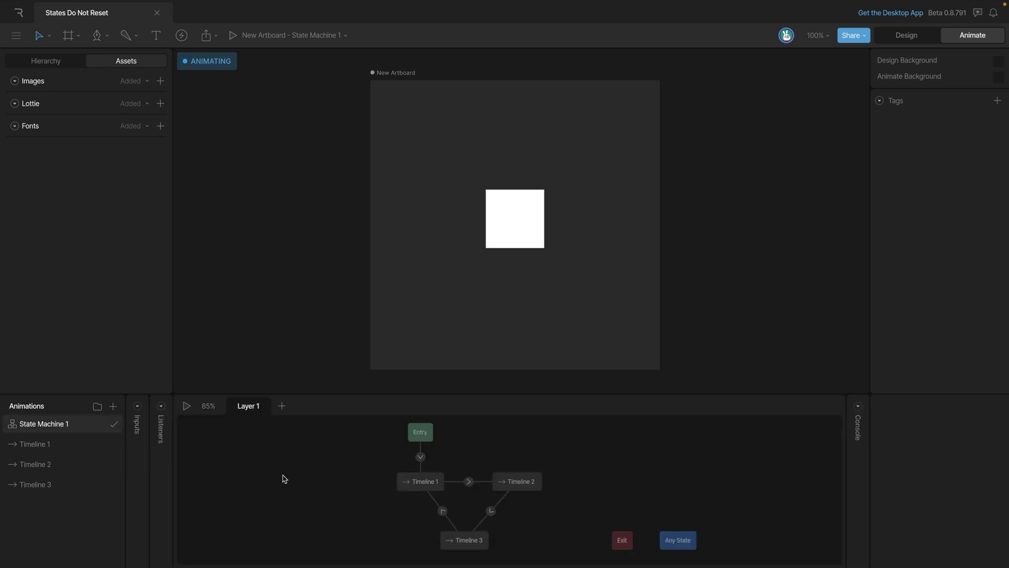
pyautogui.press('space')
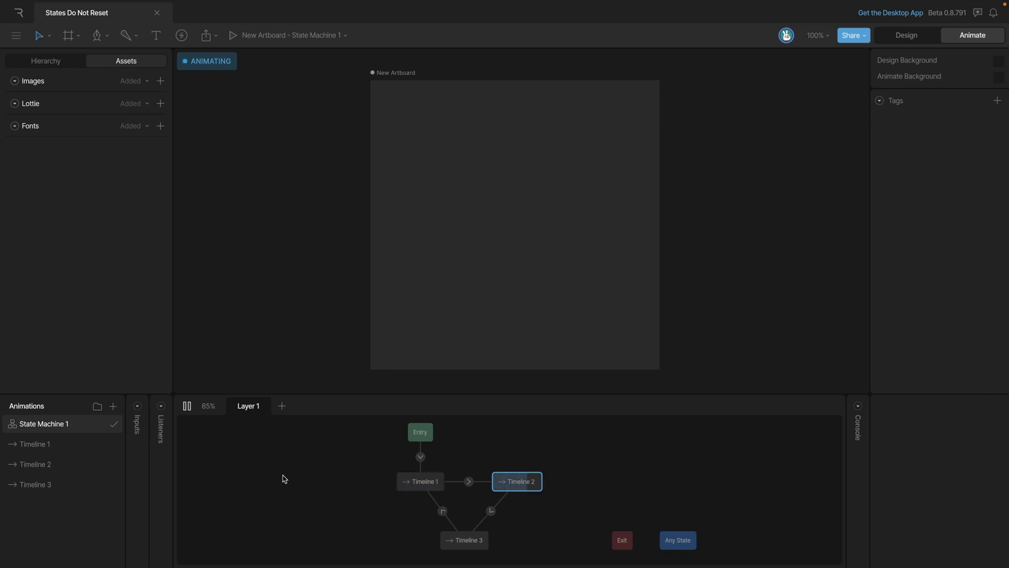
pyautogui.press('space')
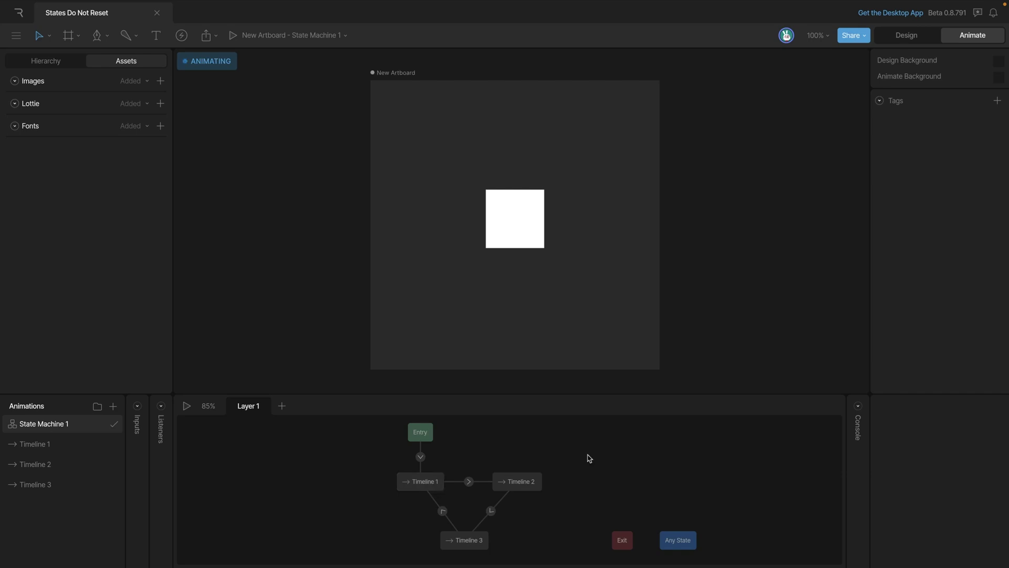
pyautogui.click(426, 489)
pyautogui.click(517, 480)
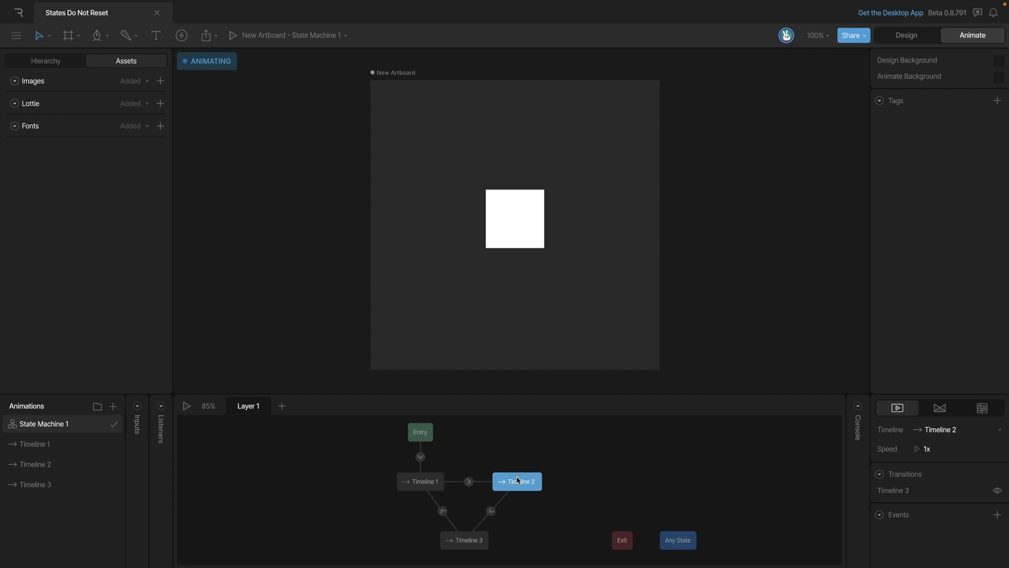
pyautogui.click(479, 542)
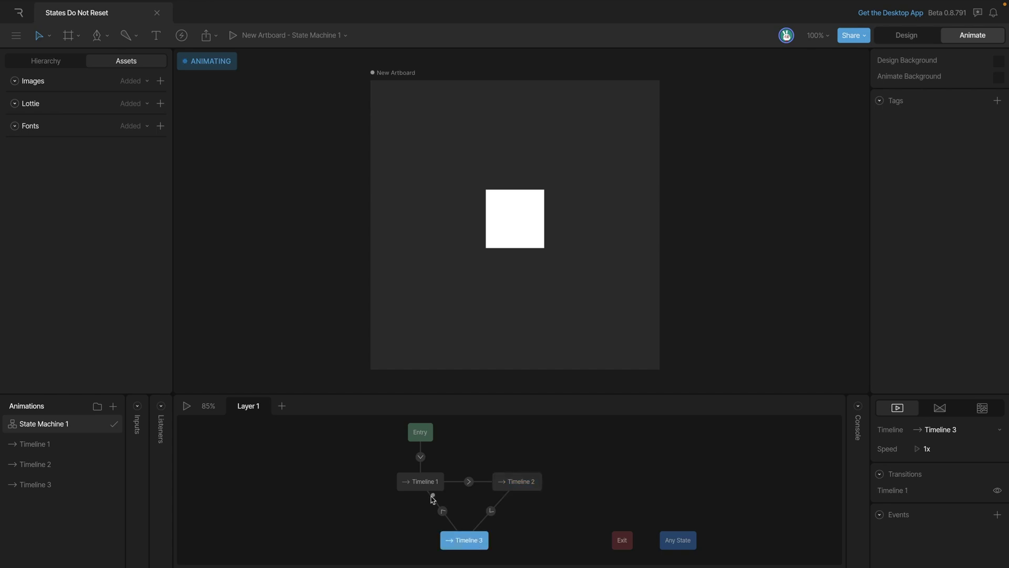
pyautogui.click(424, 489)
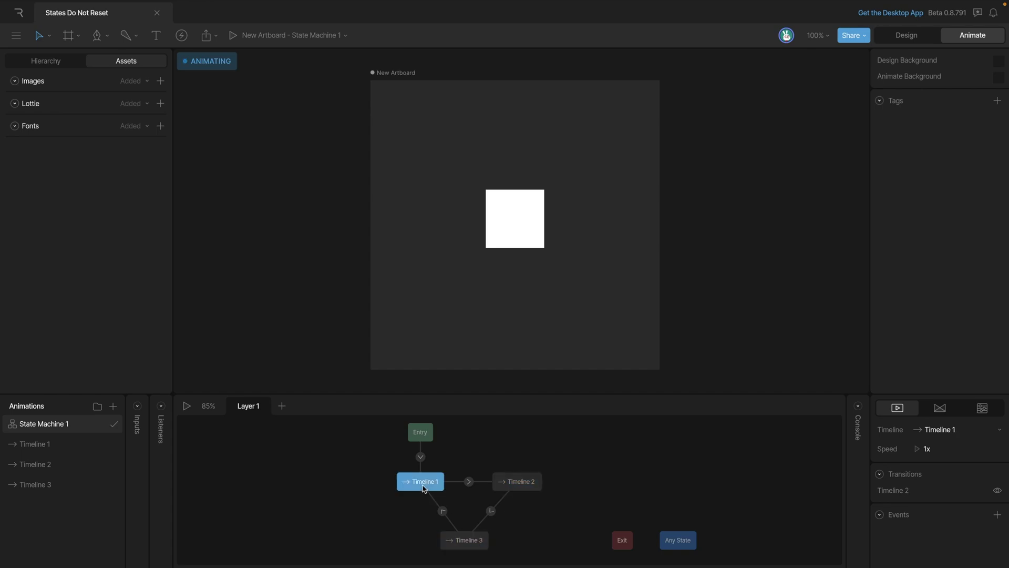
# In Timeline 1, key the Rectangle's opacity at 100%, comparing it with Timeline 2's 0% key.
pyautogui.click(49, 464)
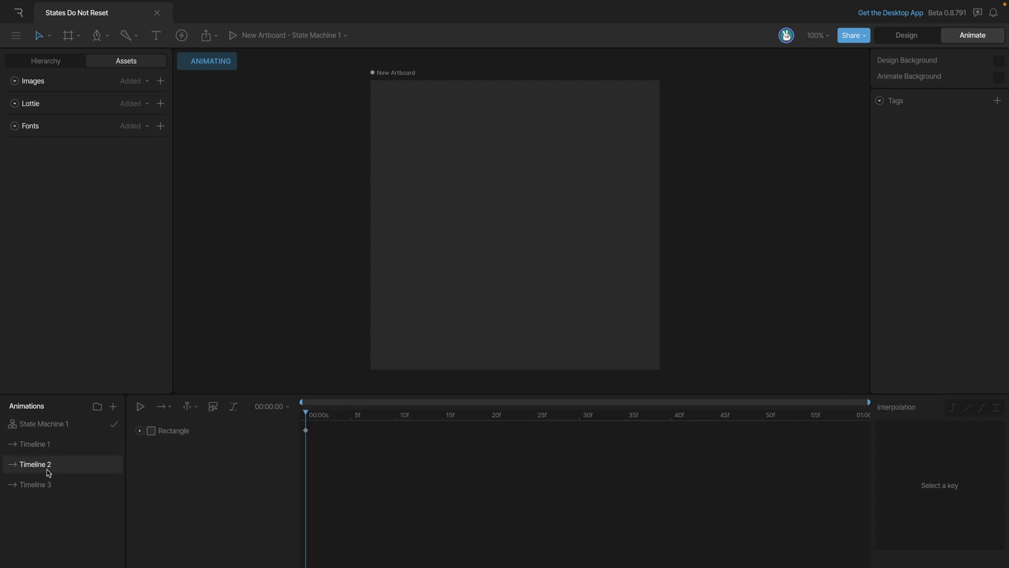
pyautogui.click(139, 430)
pyautogui.click(51, 446)
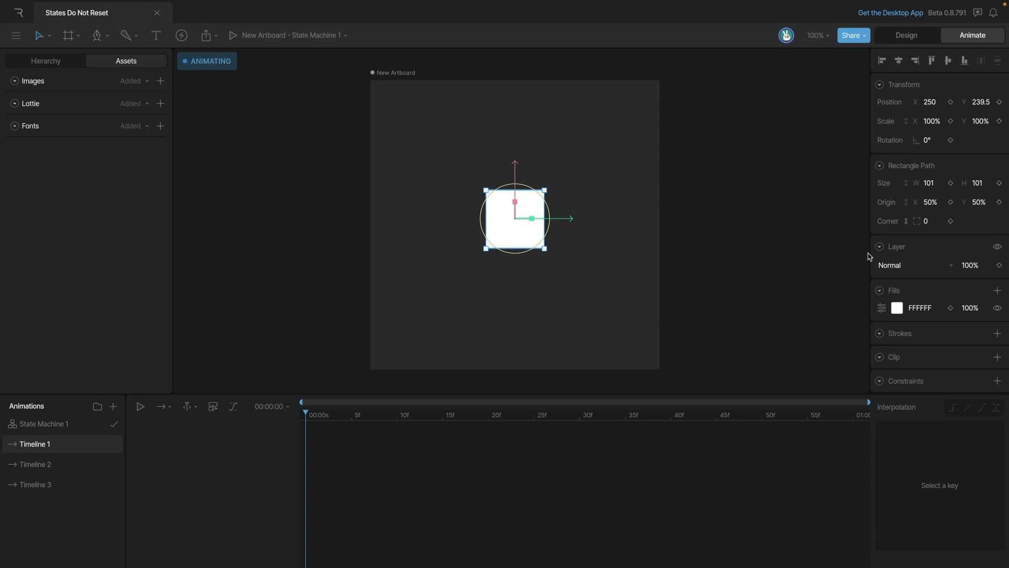
pyautogui.click(999, 265)
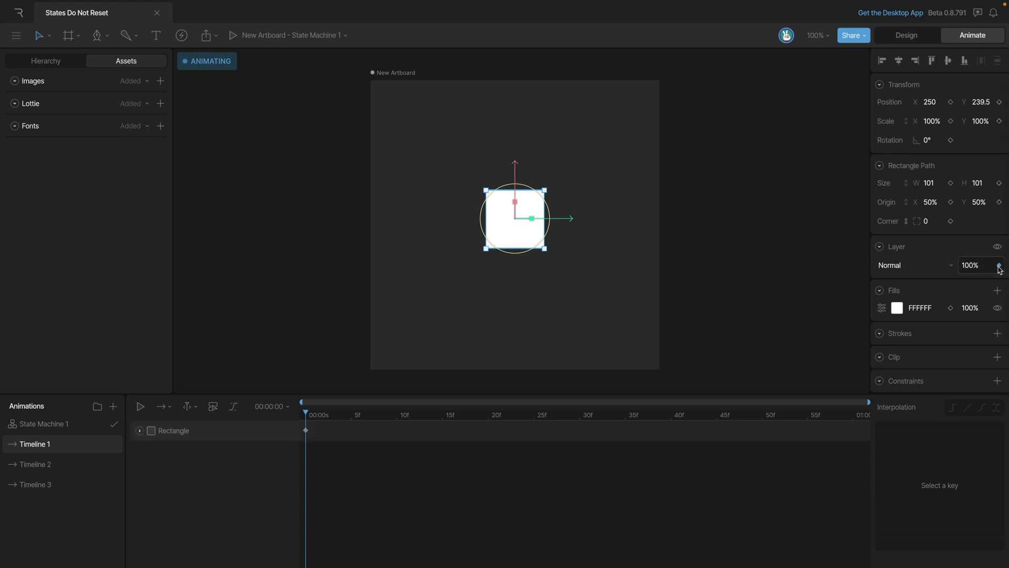
pyautogui.click(139, 431)
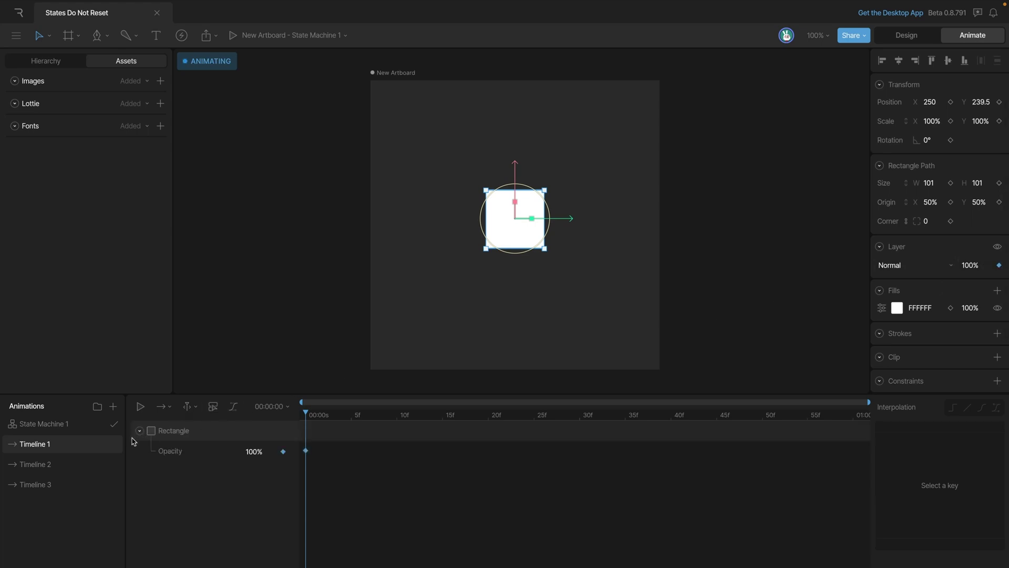
pyautogui.click(57, 471)
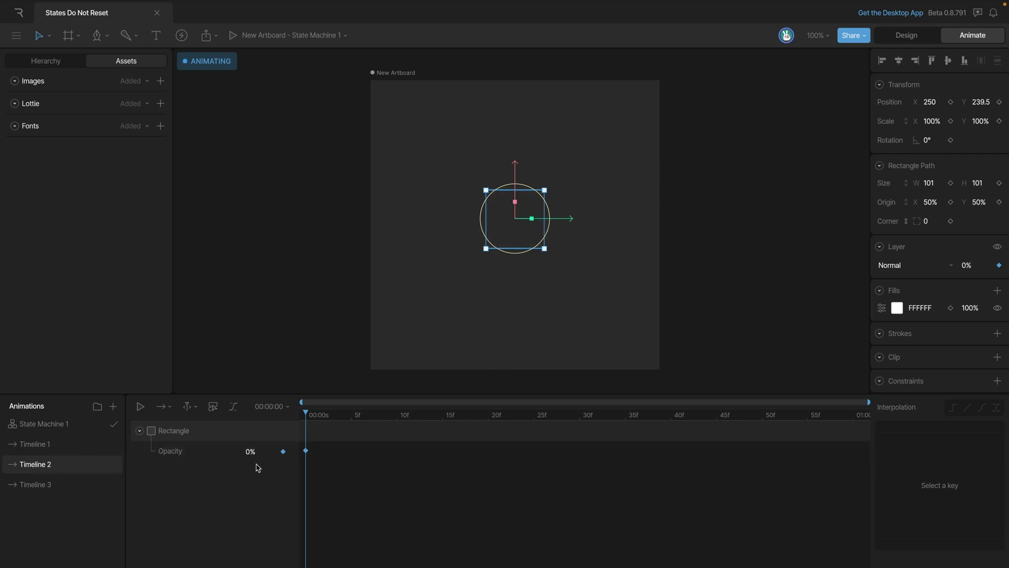
pyautogui.click(46, 444)
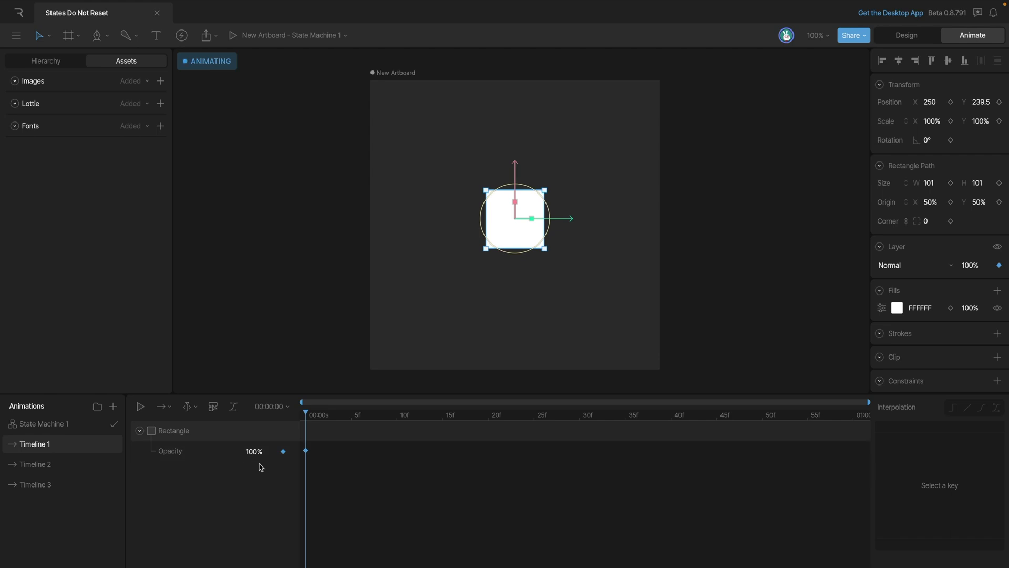
# Reopen the State Machine 1 graph and play it to check the square reappears at Timeline 1.
pyautogui.click(59, 426)
pyautogui.click(186, 405)
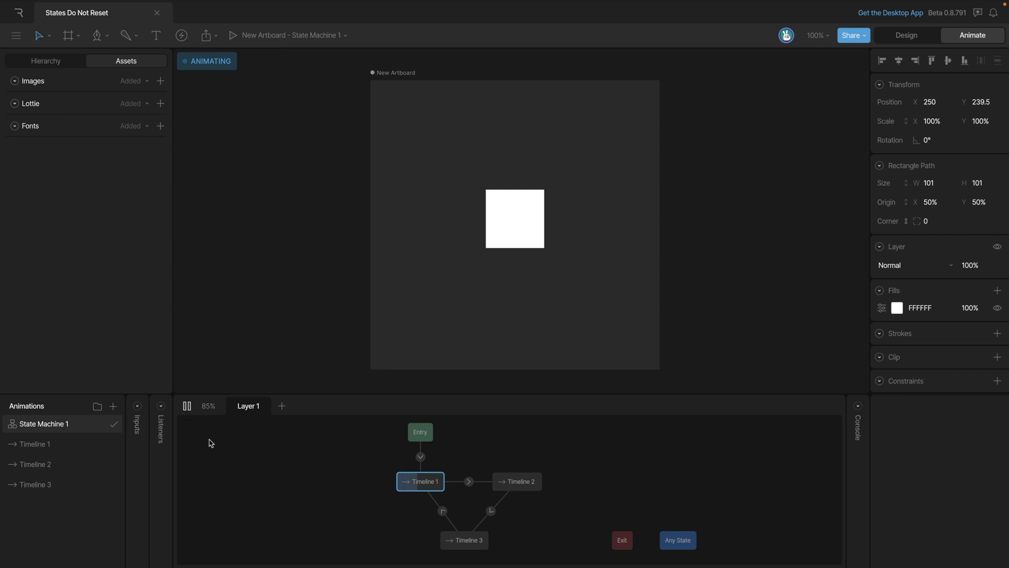